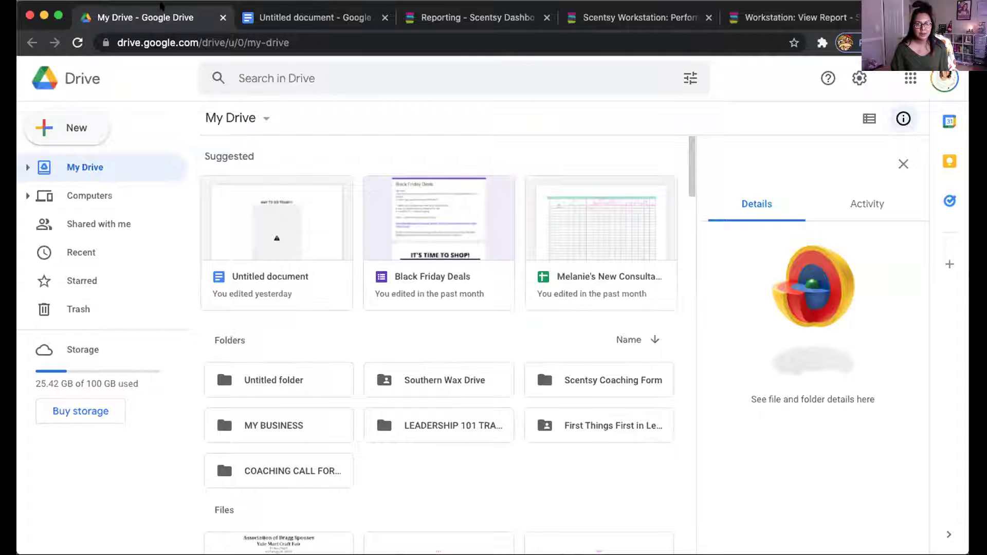
Create a blank Google Doc whose first line reads 'Hi I see you! Great Job!'.
click(77, 125)
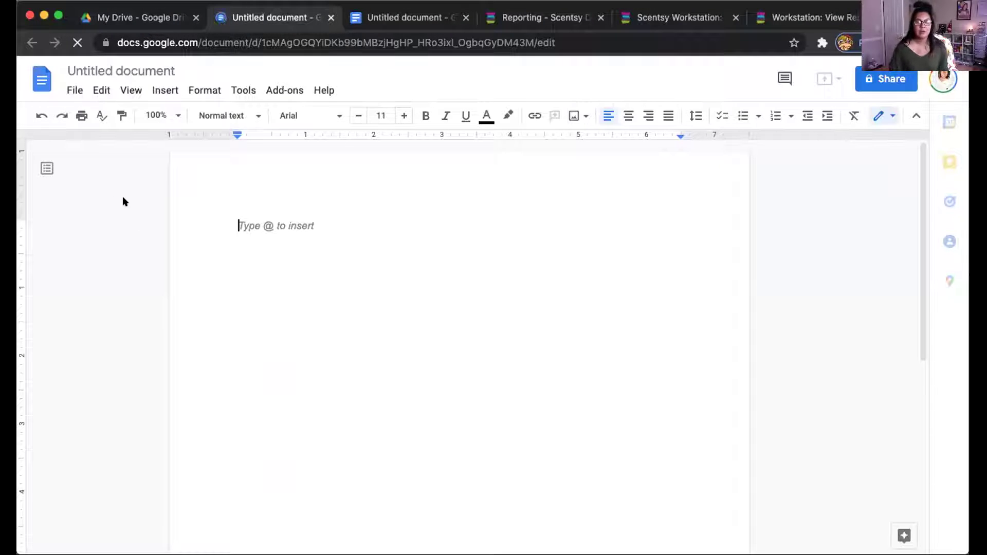
text(Hi )
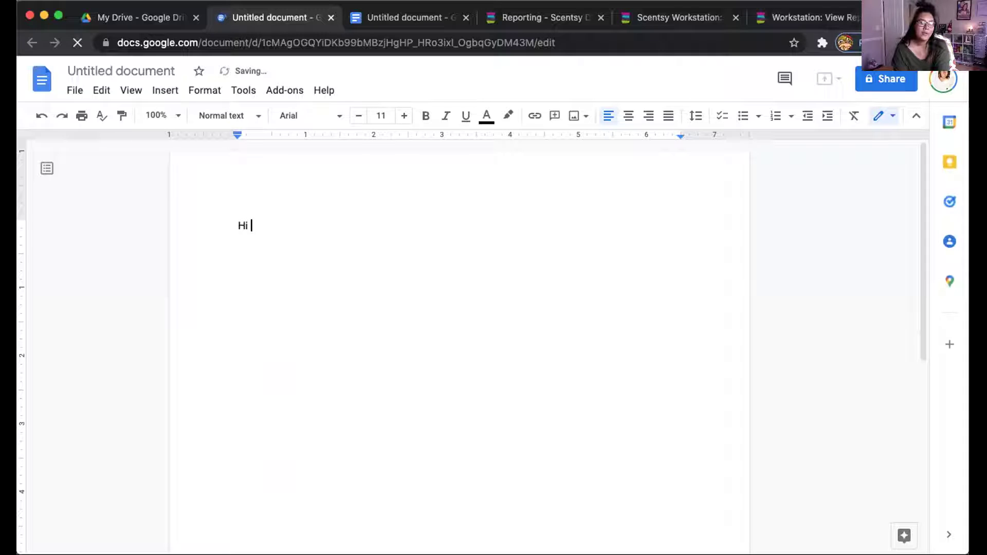
text(I see you! Great Job!)
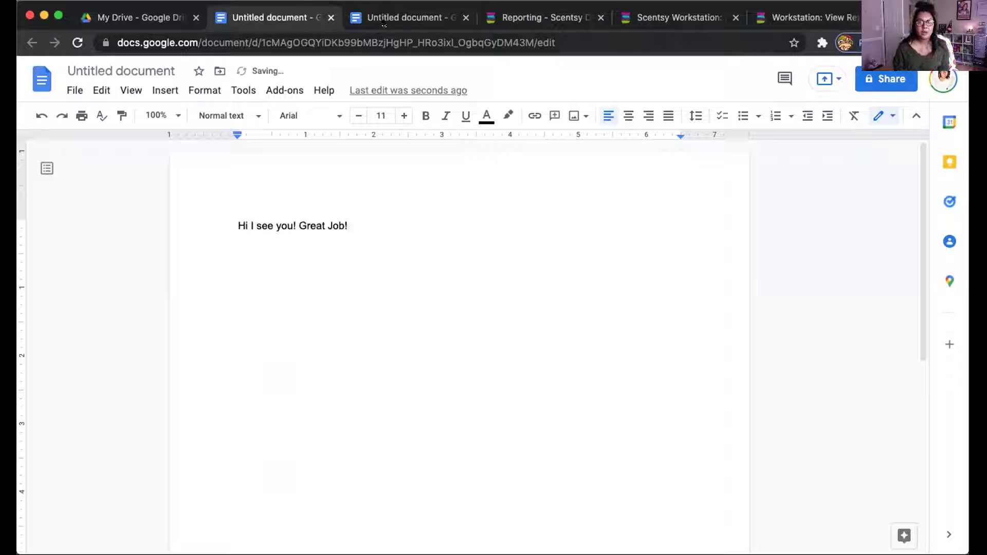
Switch to the HEY BOO!! WE SEE YOU!! draft and check the Insert image options without adding one.
click(383, 20)
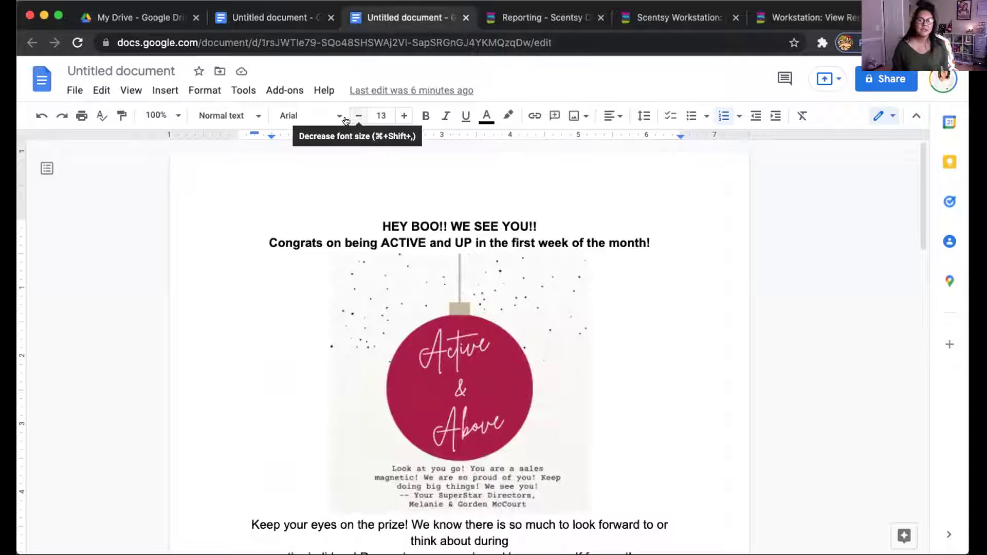
scroll(522, 246, down, 2)
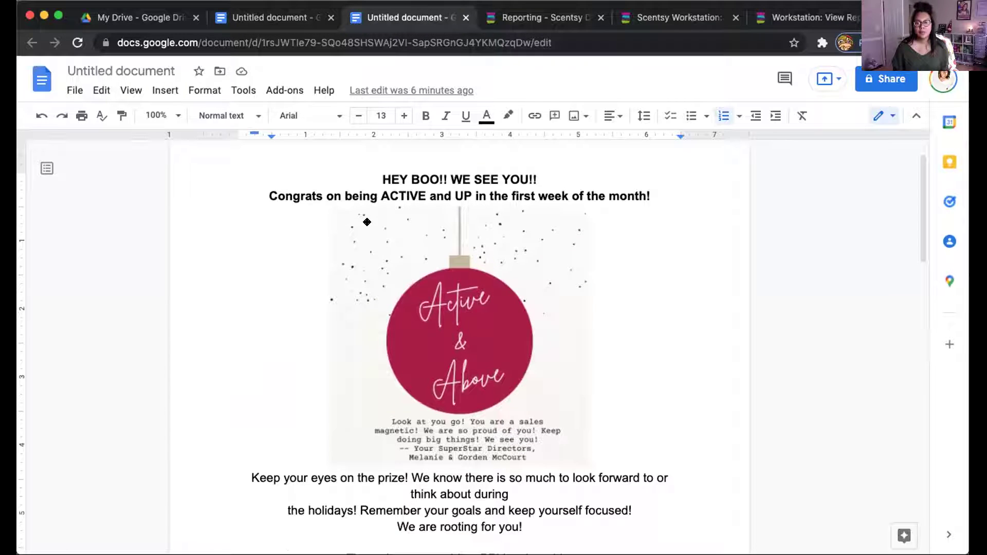
scroll(385, 226, down, 1)
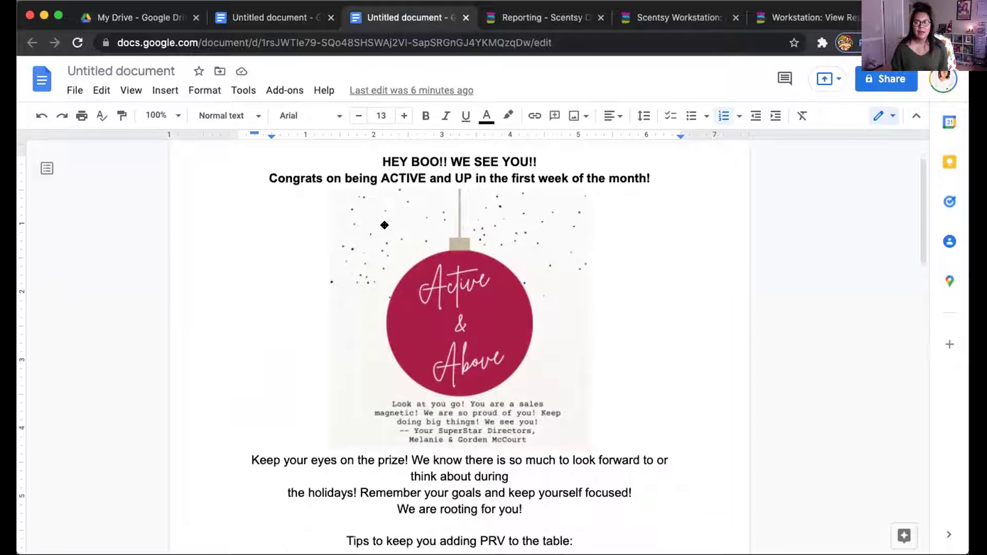
scroll(385, 226, down, 1)
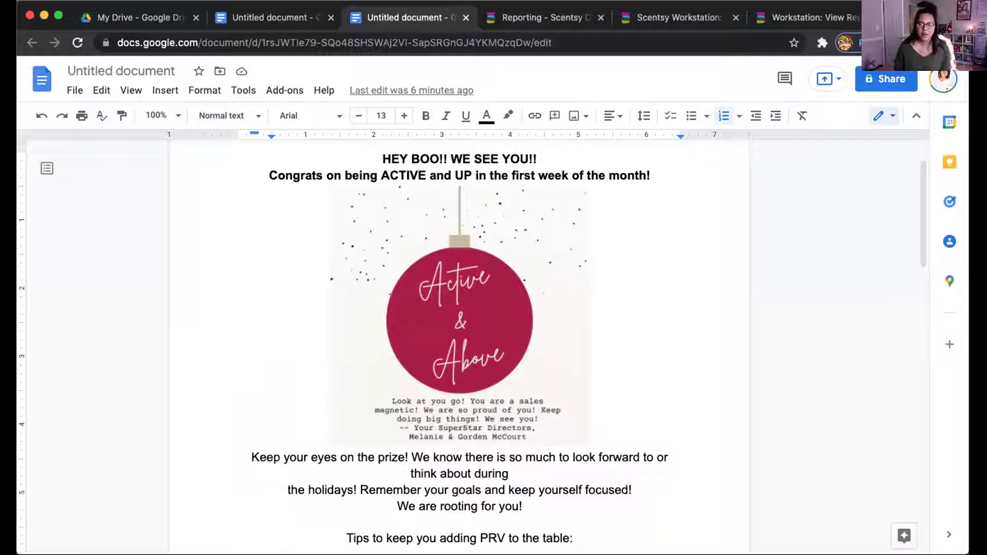
scroll(515, 301, up, 1)
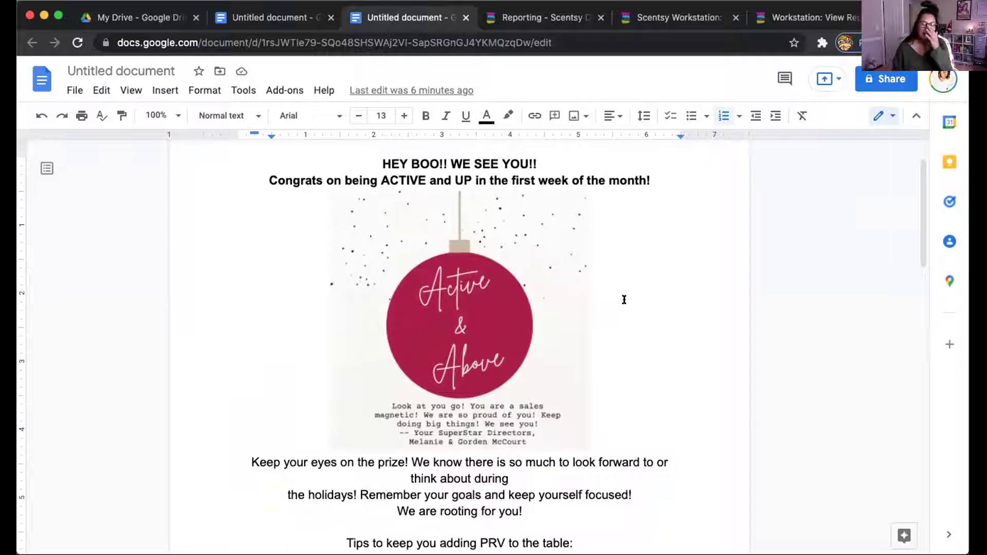
click(164, 90)
mouse_move(183, 120)
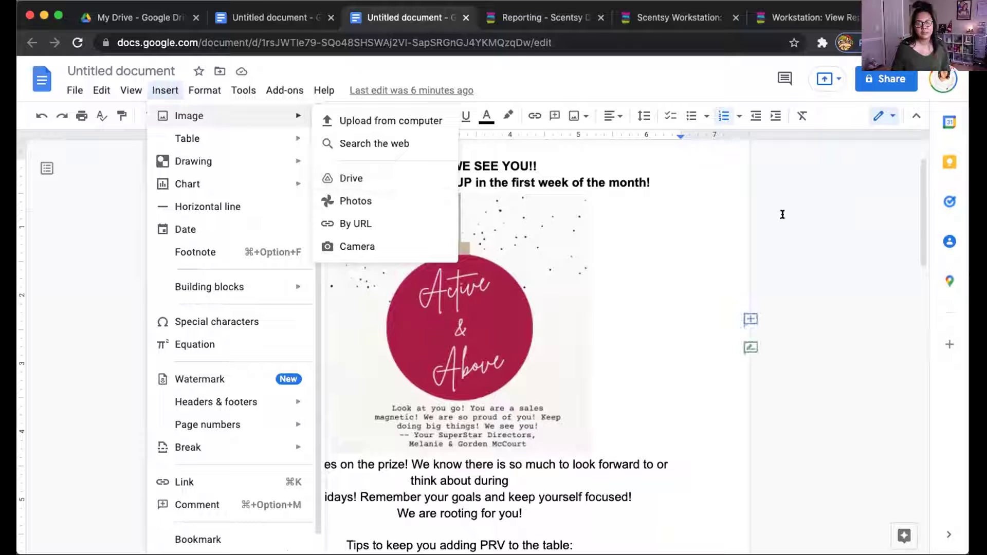
click(806, 216)
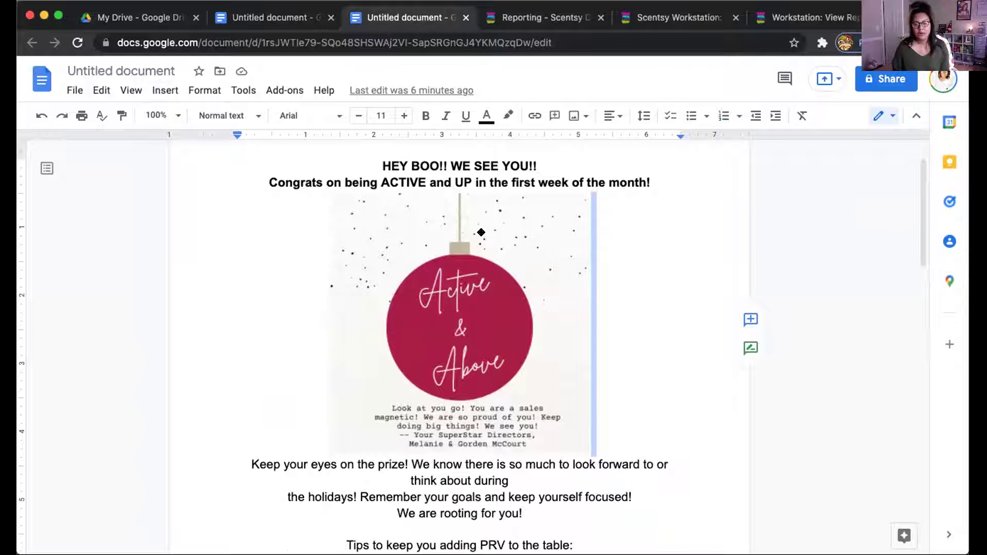
Review the rest of the draft and put the cursor before the HEY BOO!! heading.
scroll(481, 233, down, 3)
scroll(482, 232, down, 4)
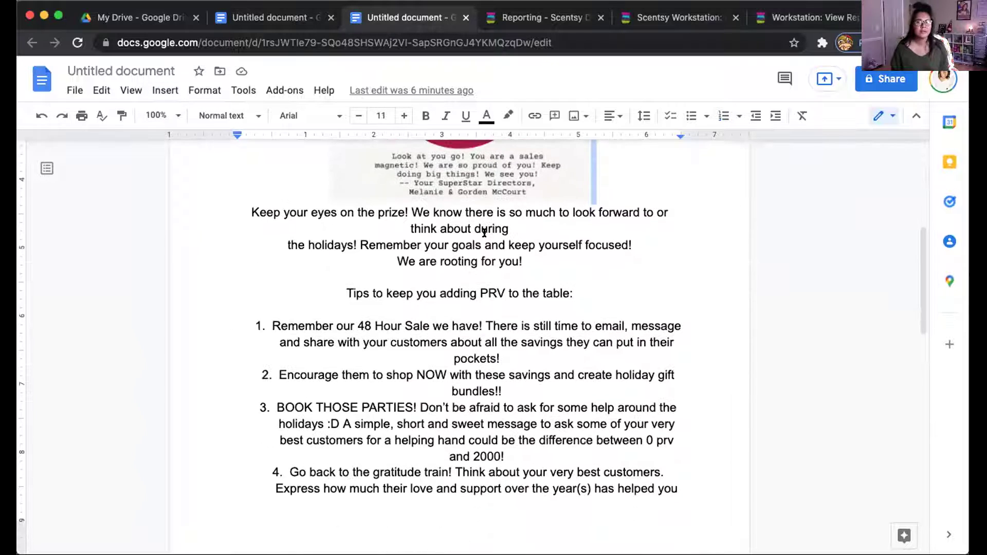
scroll(449, 228, down, 4)
scroll(452, 233, up, 4)
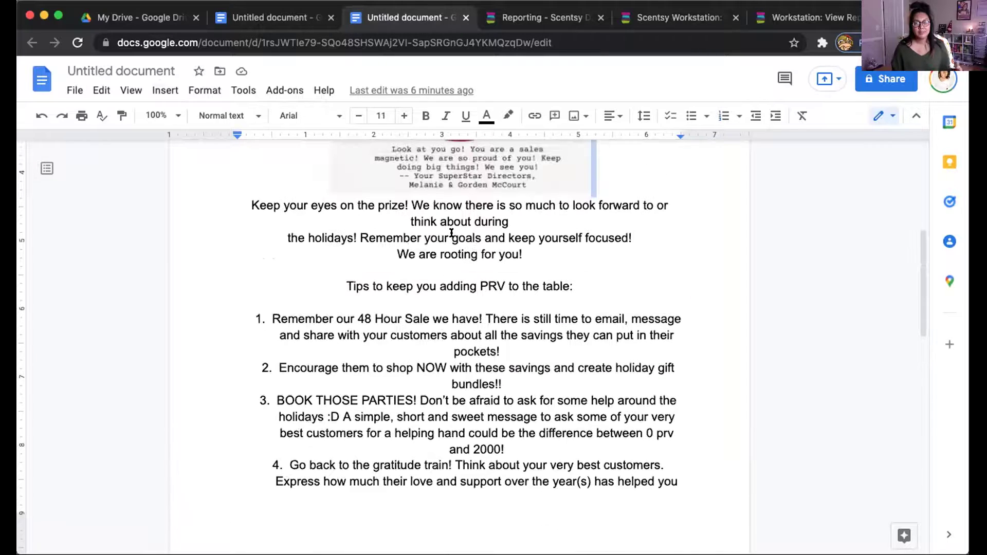
scroll(453, 235, down, 1)
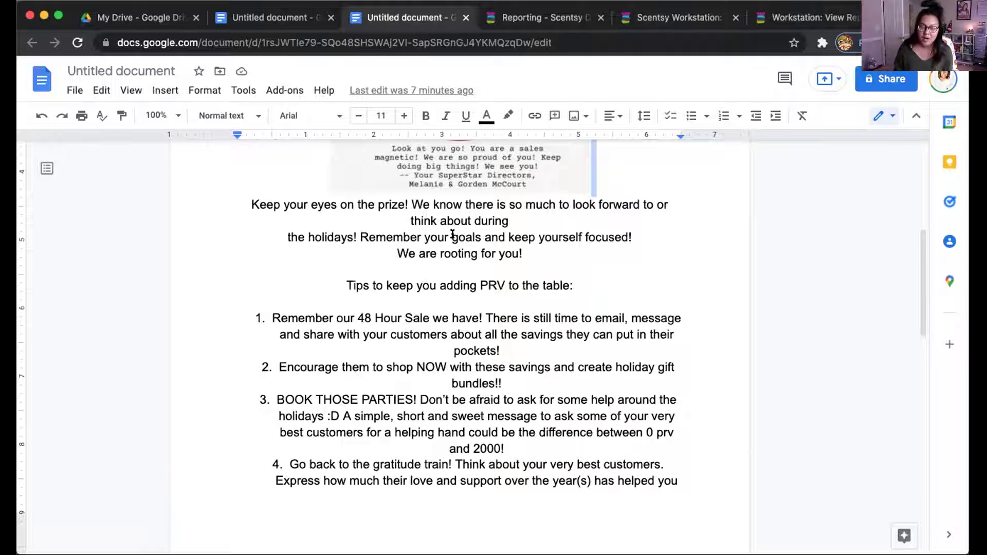
scroll(453, 235, up, 6)
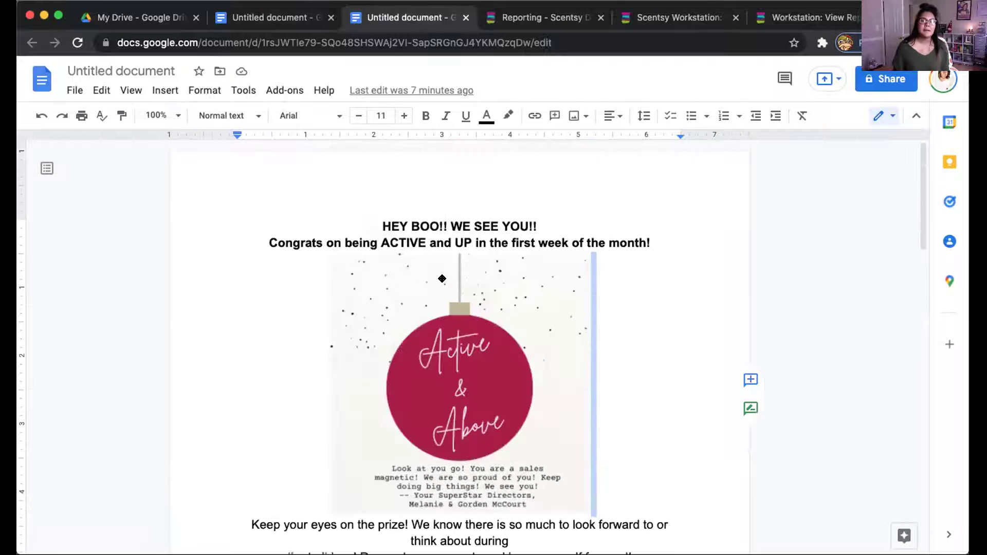
click(365, 224)
Select the email from the HEY BOO!! heading through the signature, then go to the Scentsy Dashboard reporting tab.
drag(365, 223, 370, 554)
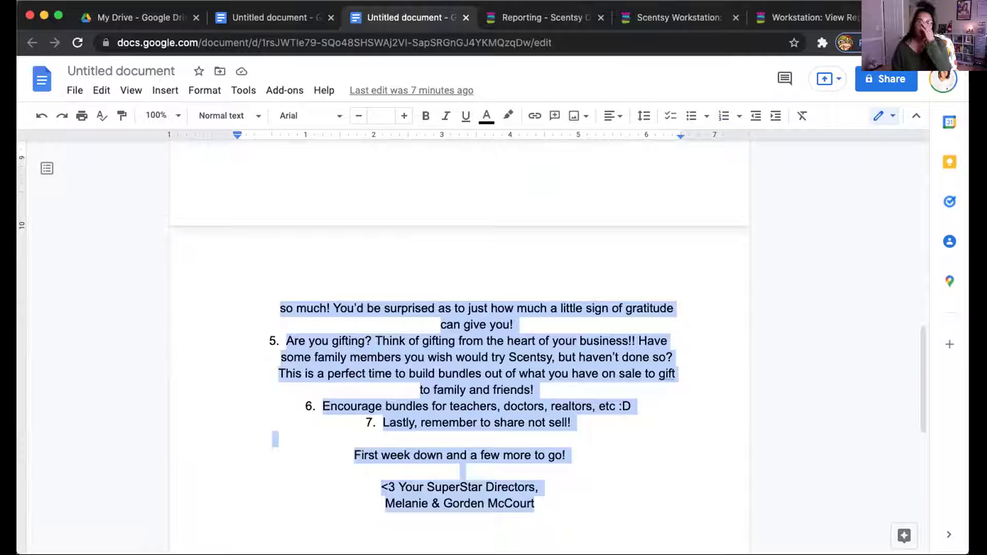
click(515, 23)
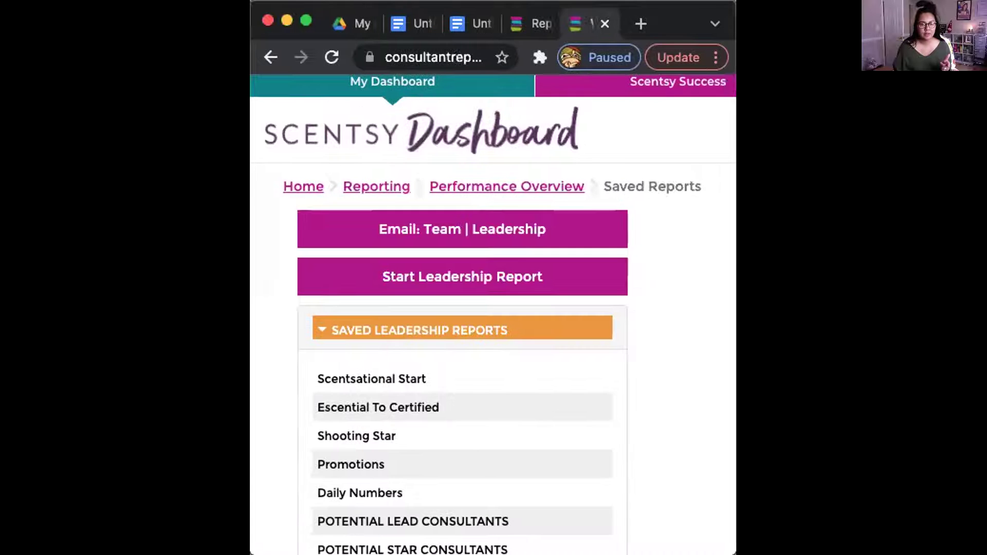
Collapse Saved Leadership Reports and start a new Entire Leadership report.
scroll(671, 386, down, 3)
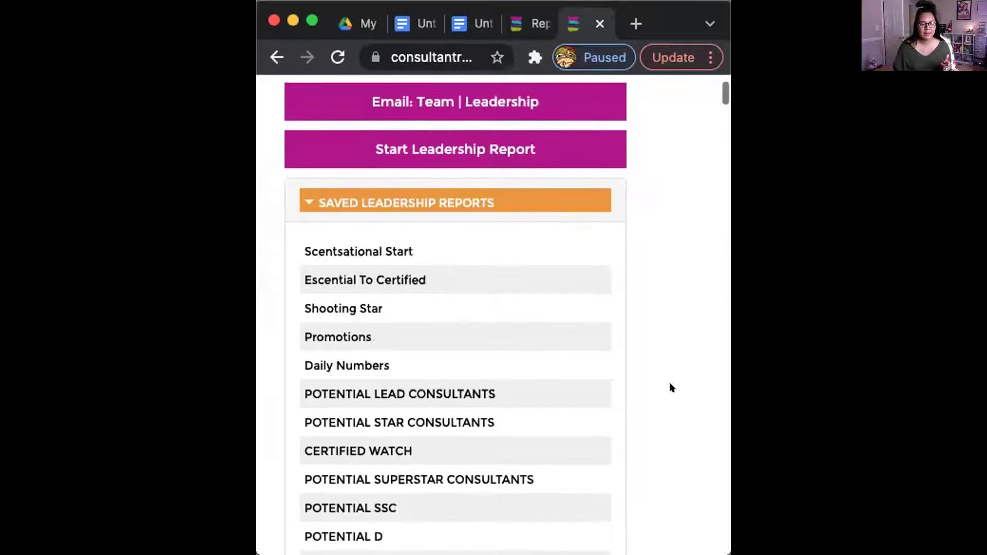
click(311, 201)
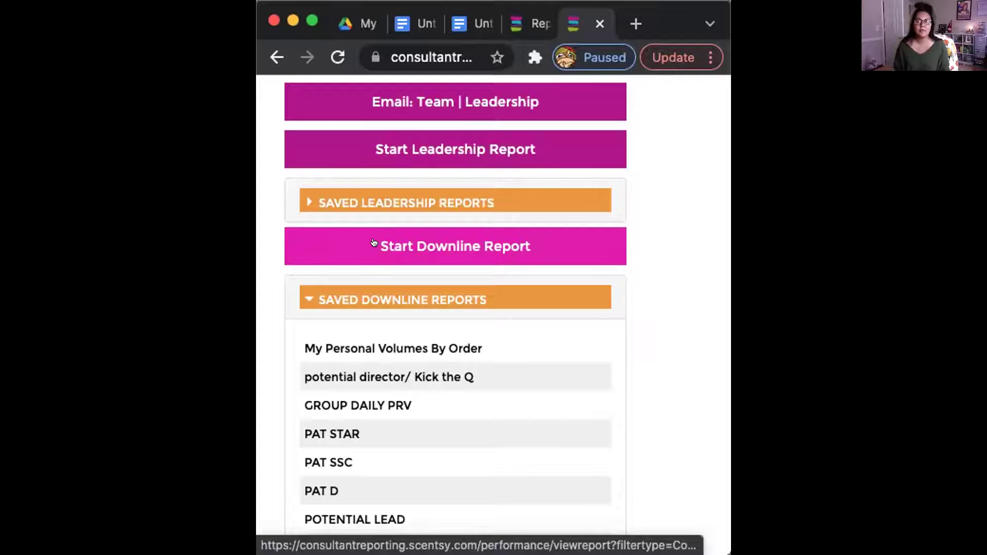
scroll(381, 216, down, 1)
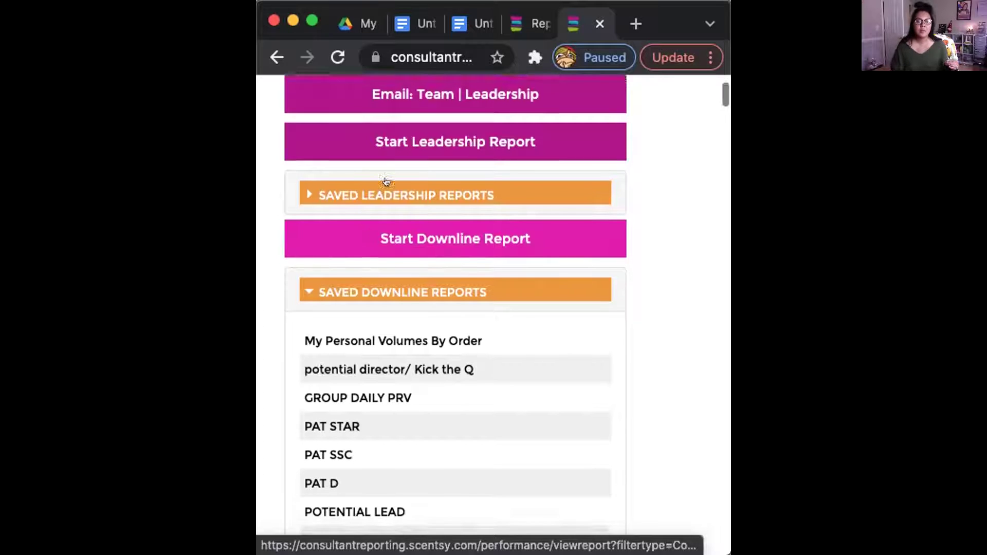
click(394, 146)
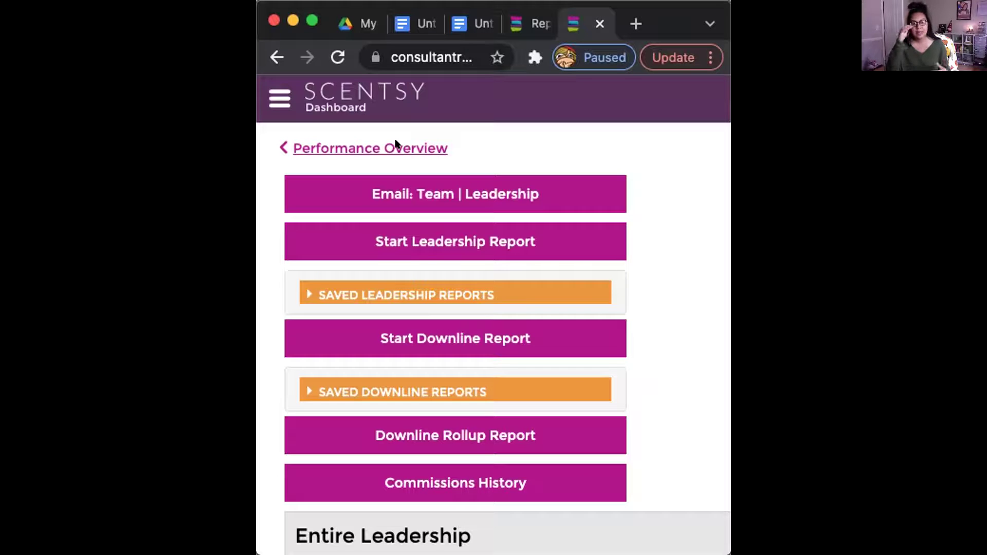
scroll(396, 144, down, 2)
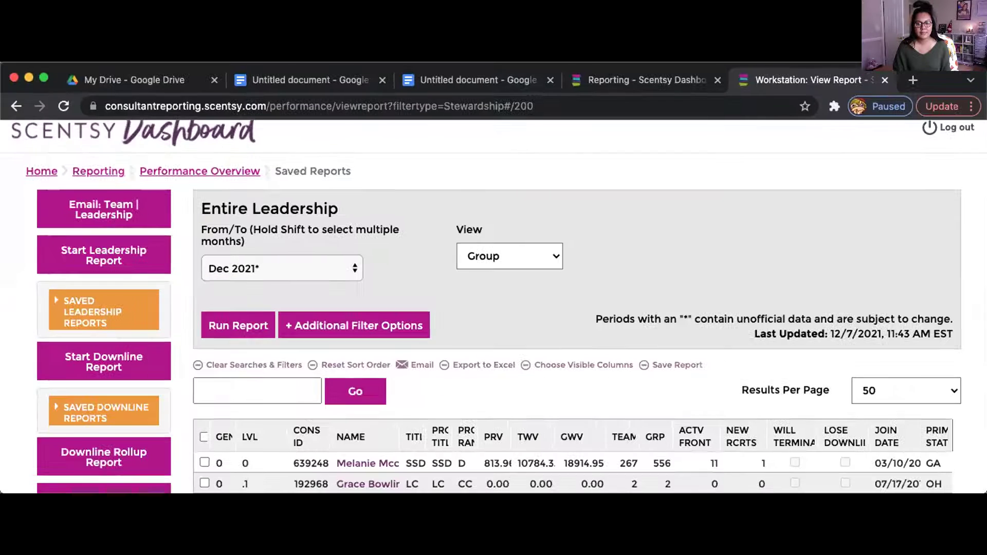
scroll(881, 175, up, 1)
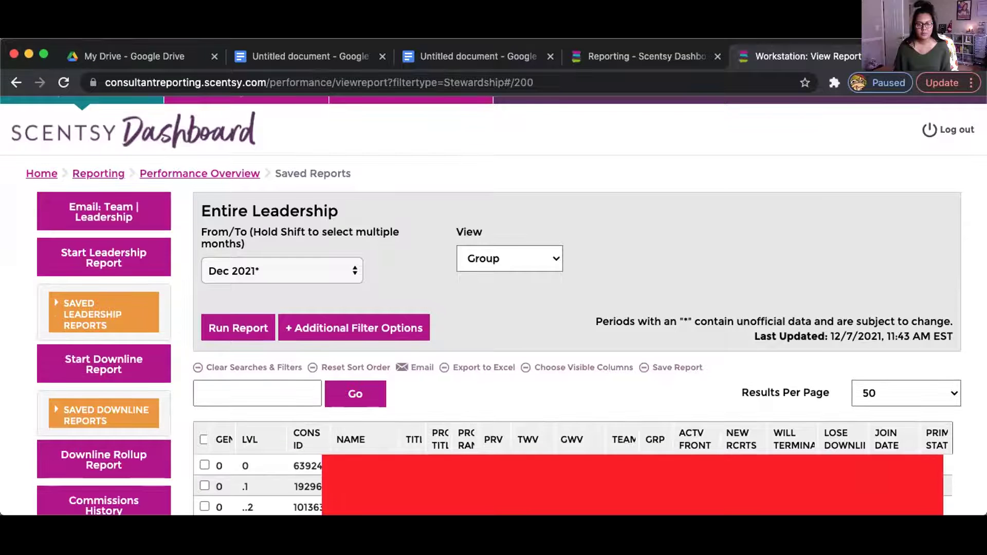
scroll(415, 443, left, 1)
scroll(415, 442, right, 1)
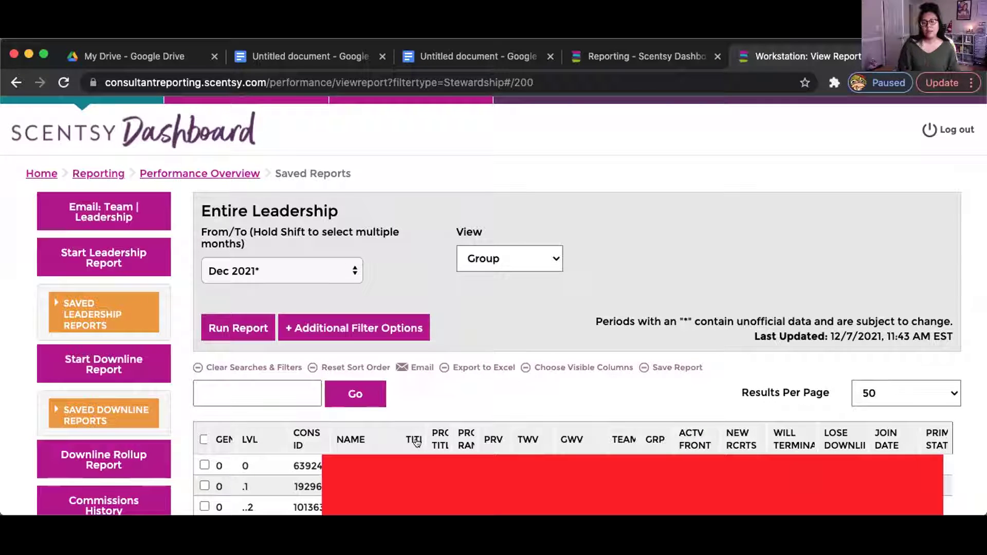
click(869, 393)
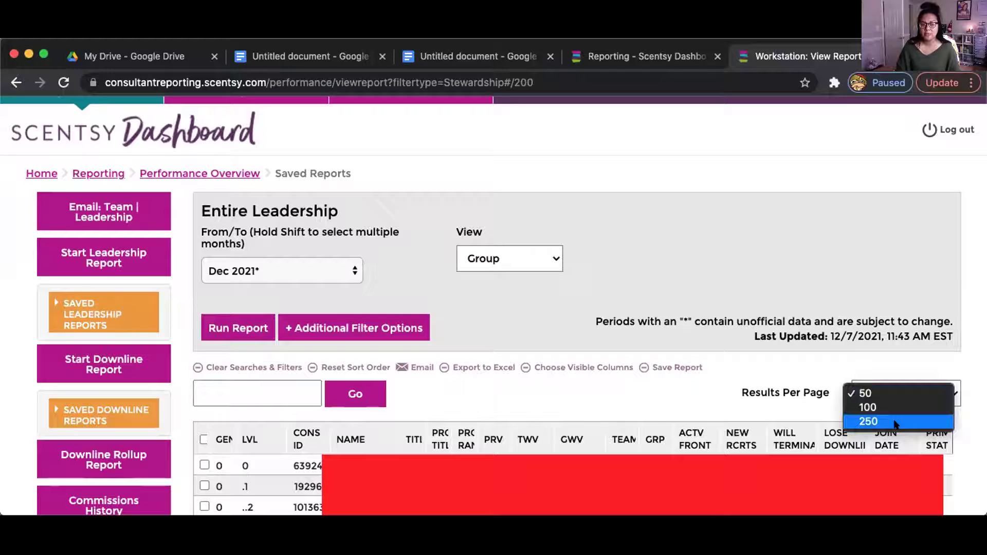
click(735, 391)
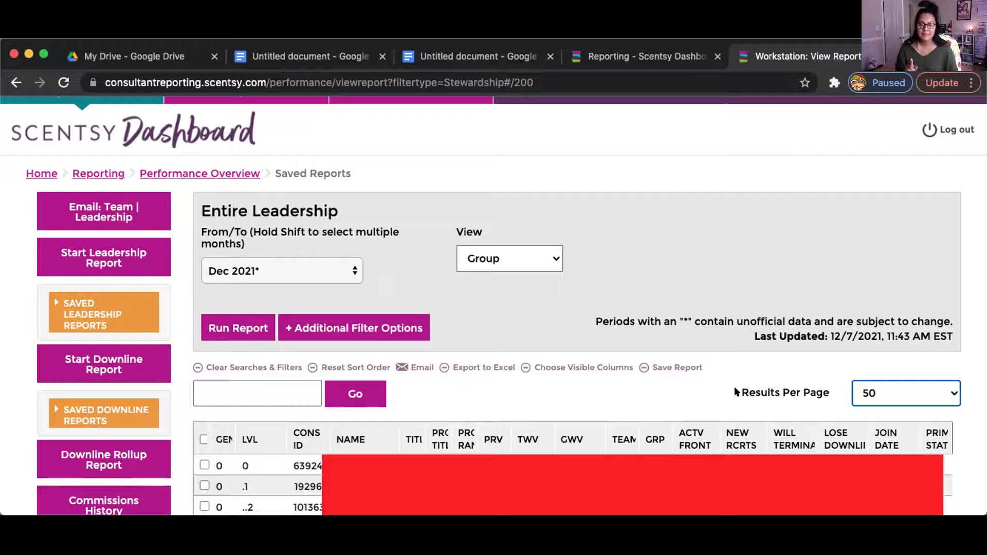
scroll(736, 392, up, 1)
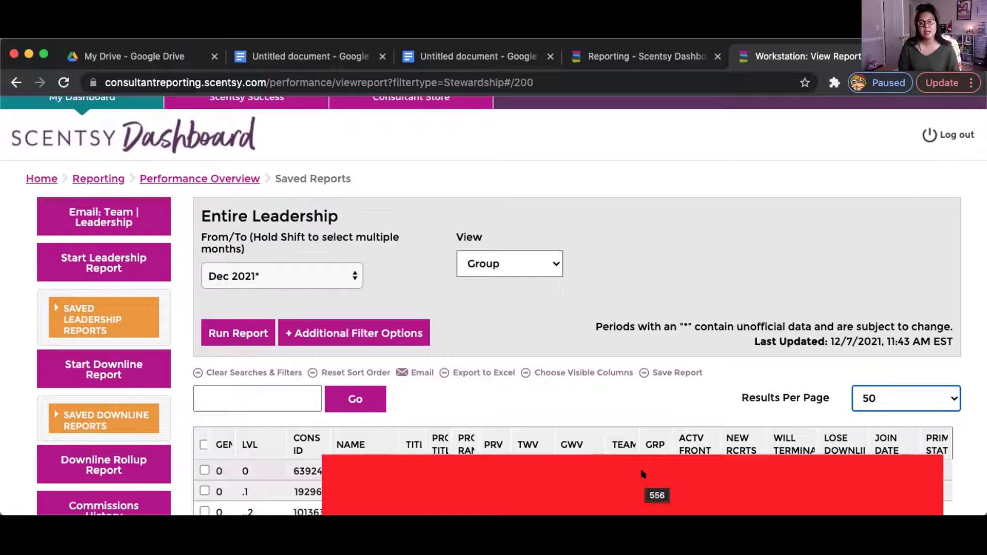
Open the extra filter criteria and enter a minimum PRV of 200.
click(347, 334)
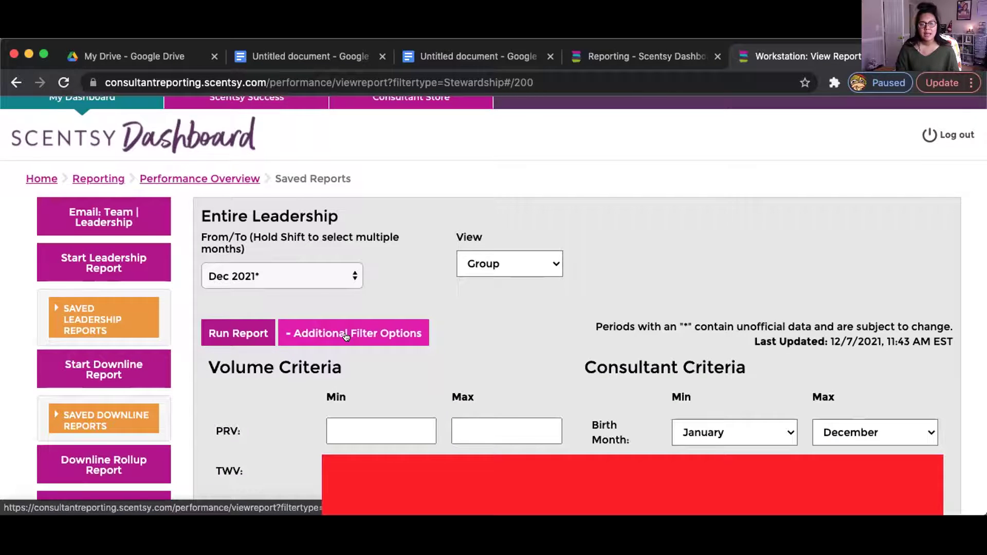
scroll(346, 337, down, 1)
click(346, 400)
scroll(478, 356, down, 3)
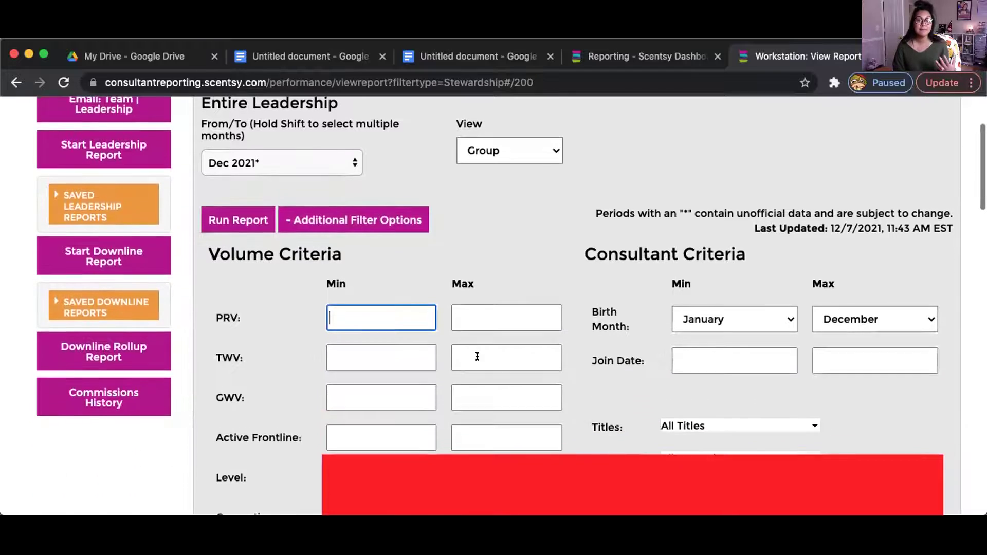
scroll(477, 356, down, 1)
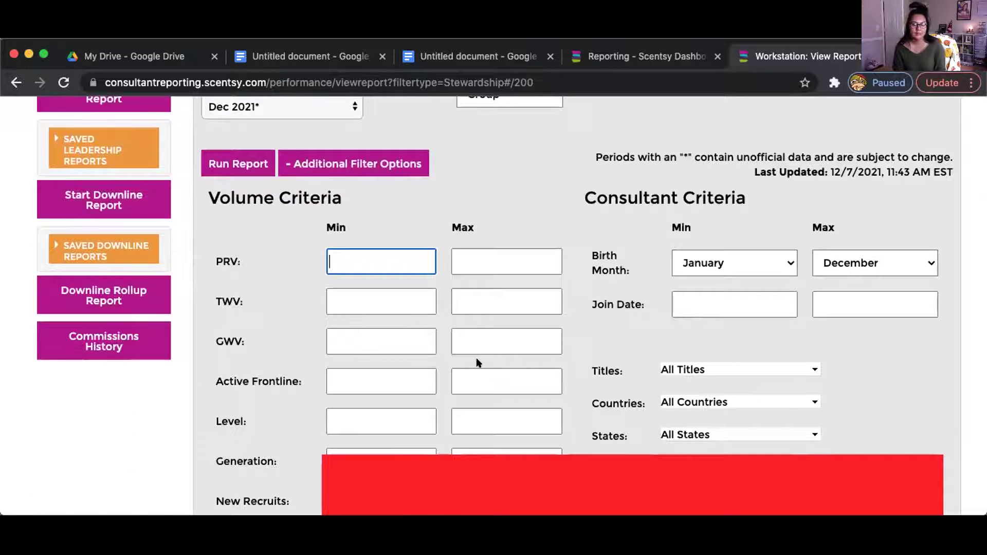
text(200)
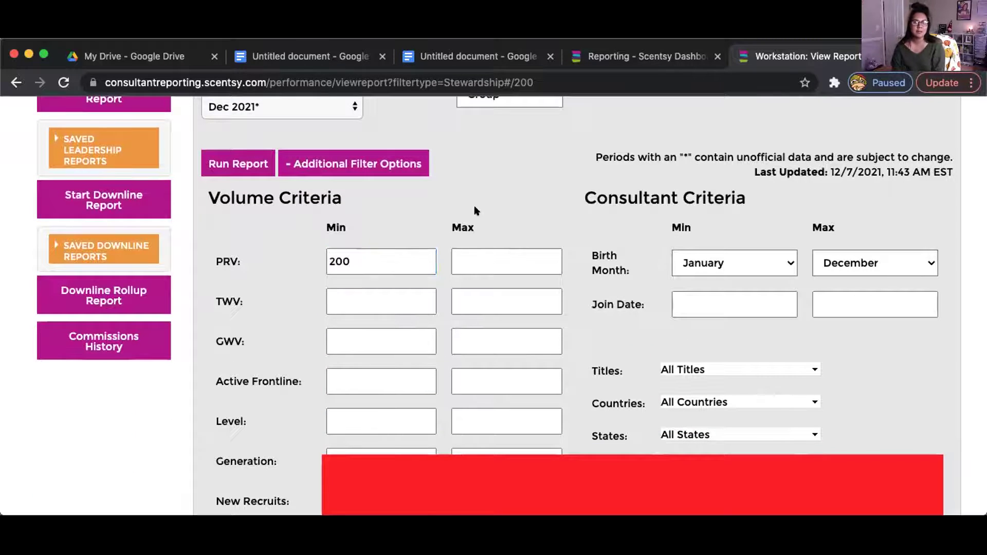
scroll(491, 247, down, 3)
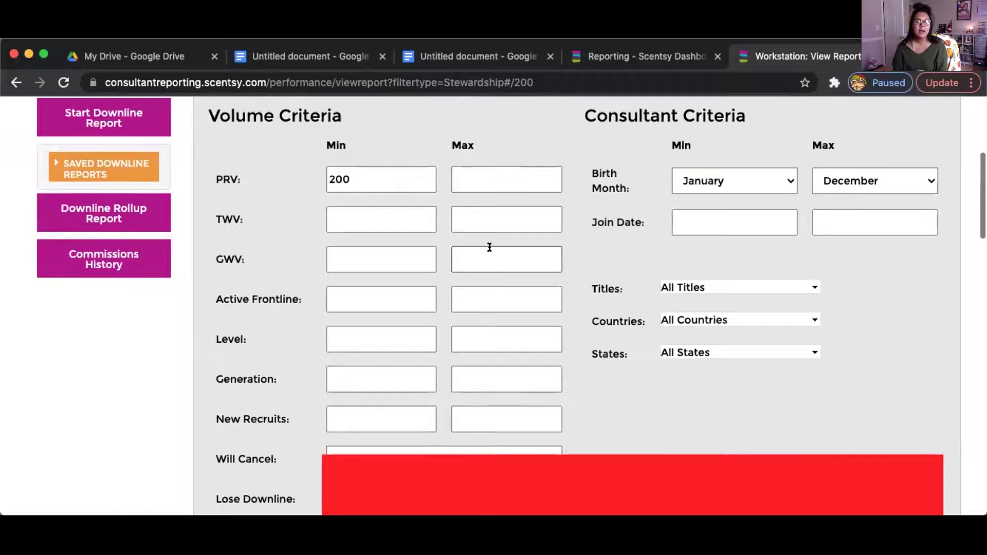
Try a Level Min of 1, then clear it so the level filter stays empty.
click(346, 338)
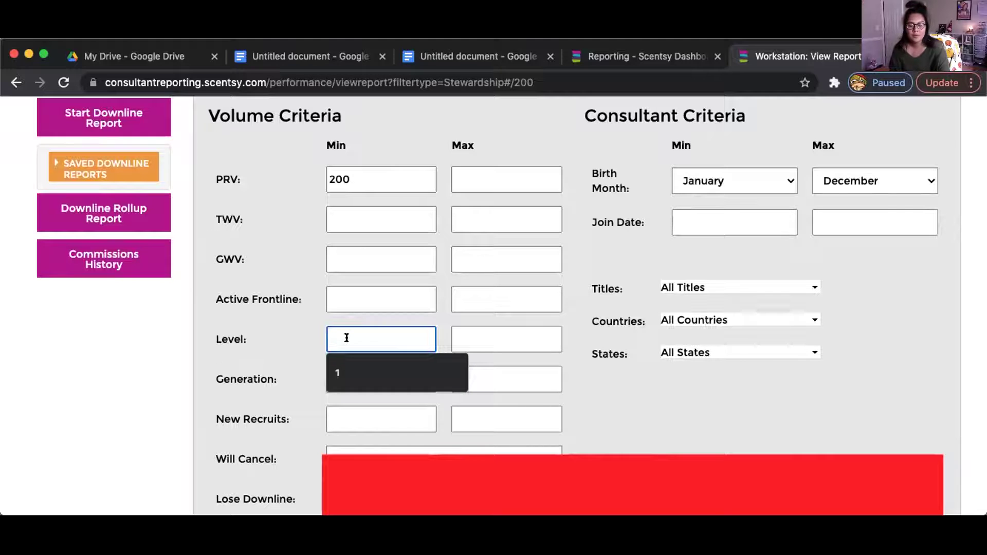
text(1)
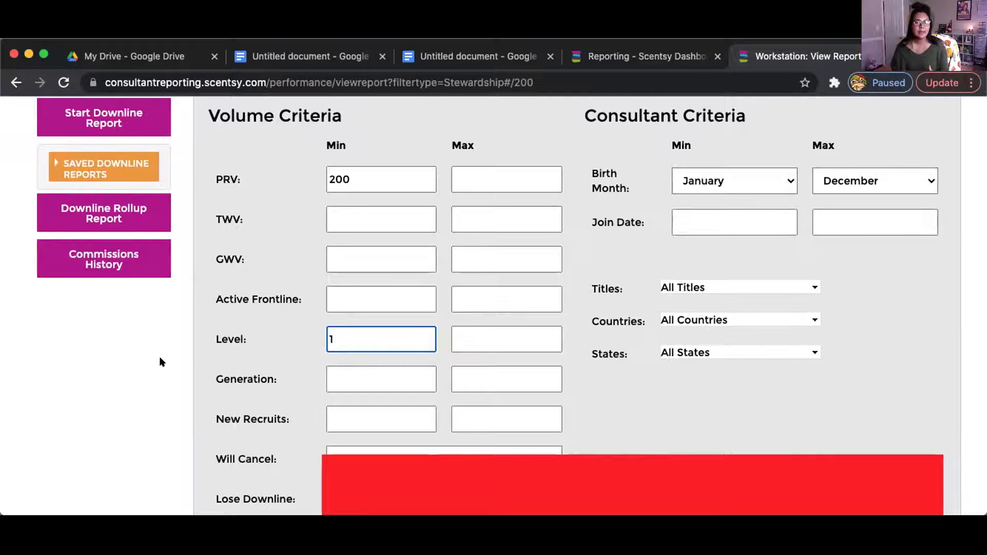
scroll(302, 375, up, 1)
key(BackSpace)
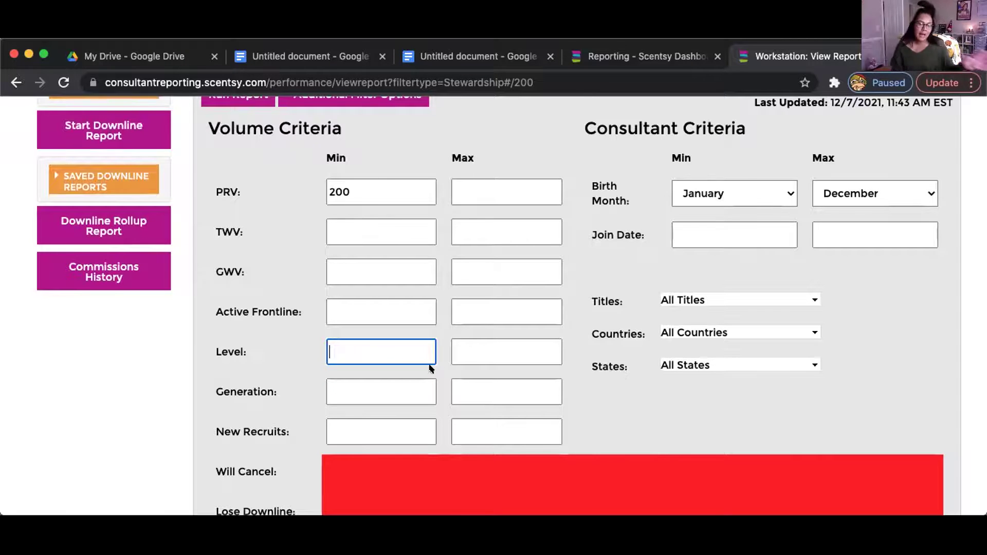
scroll(515, 381, down, 1)
click(619, 394)
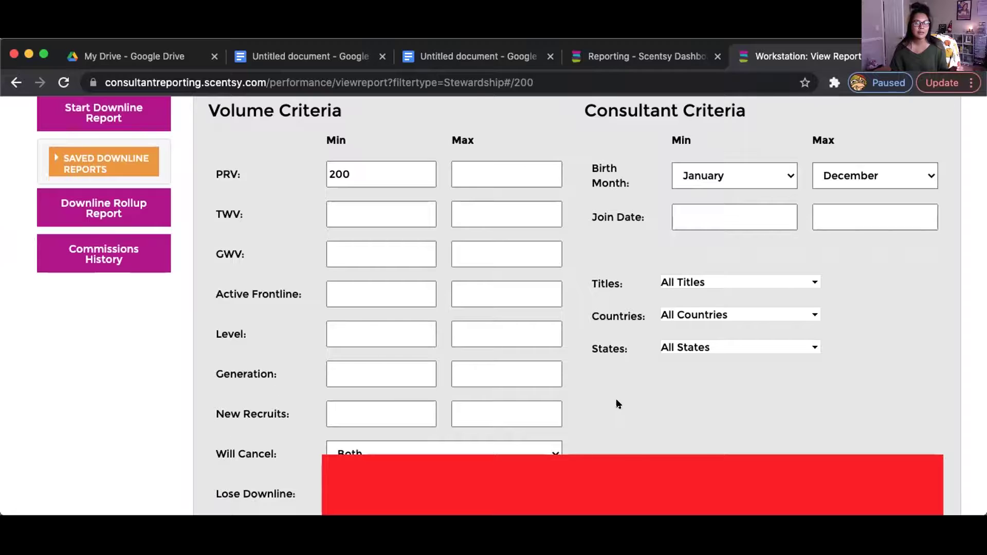
scroll(616, 401, up, 5)
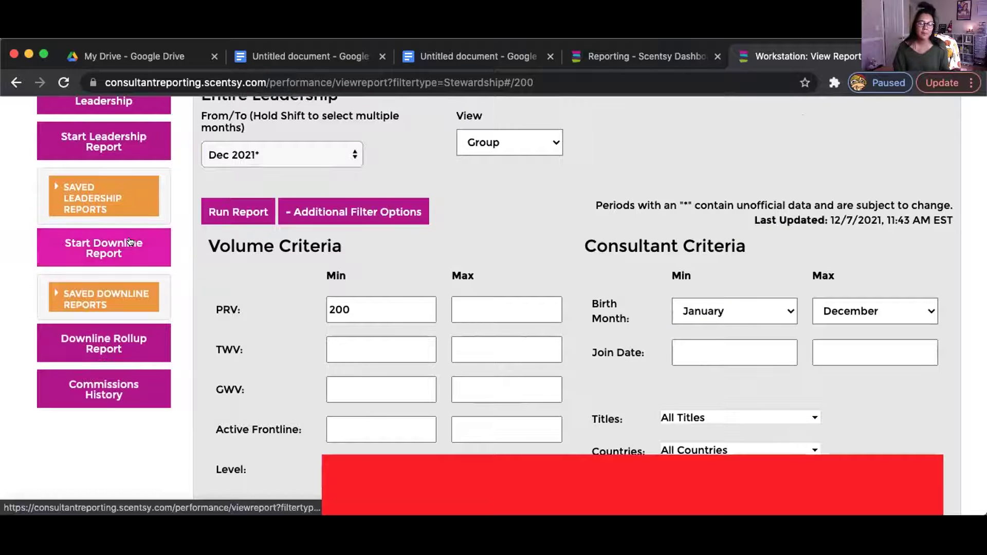
scroll(447, 307, down, 1)
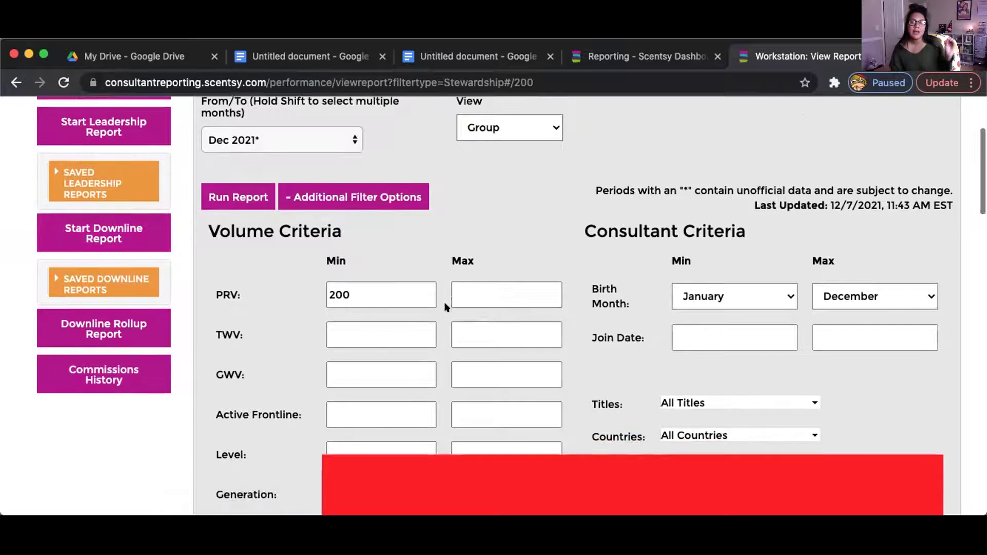
scroll(447, 307, down, 8)
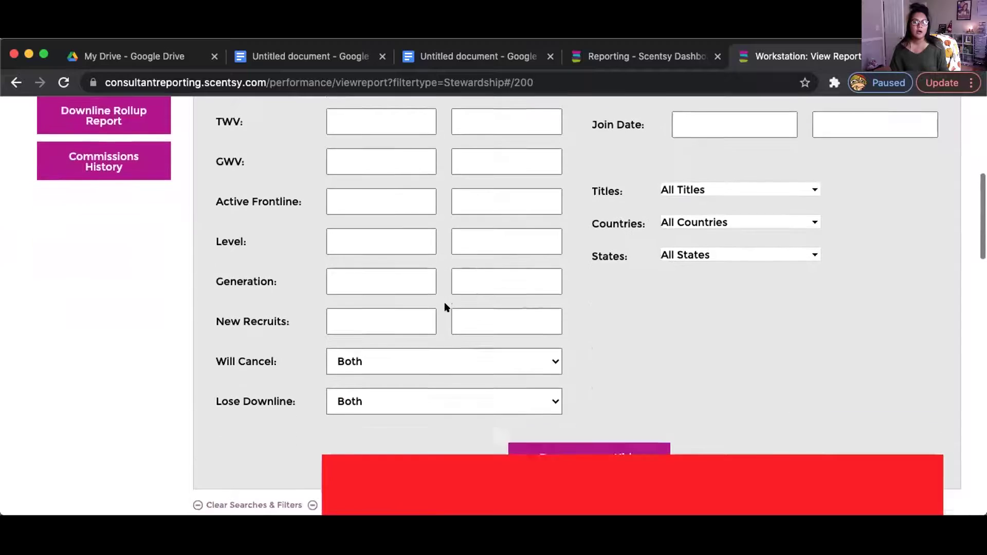
Keep the report's Results Per Page setting at 50.
scroll(447, 307, down, 3)
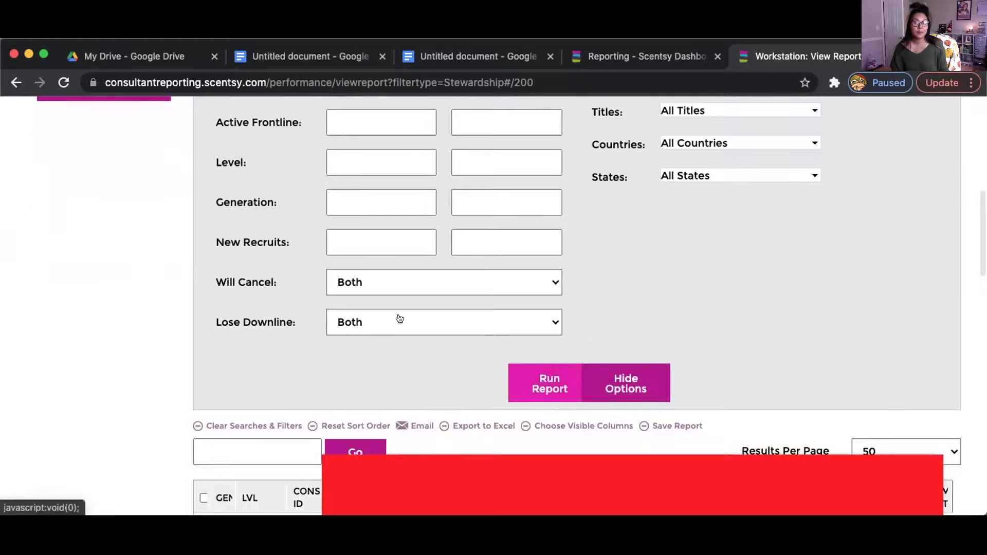
scroll(392, 309, up, 10)
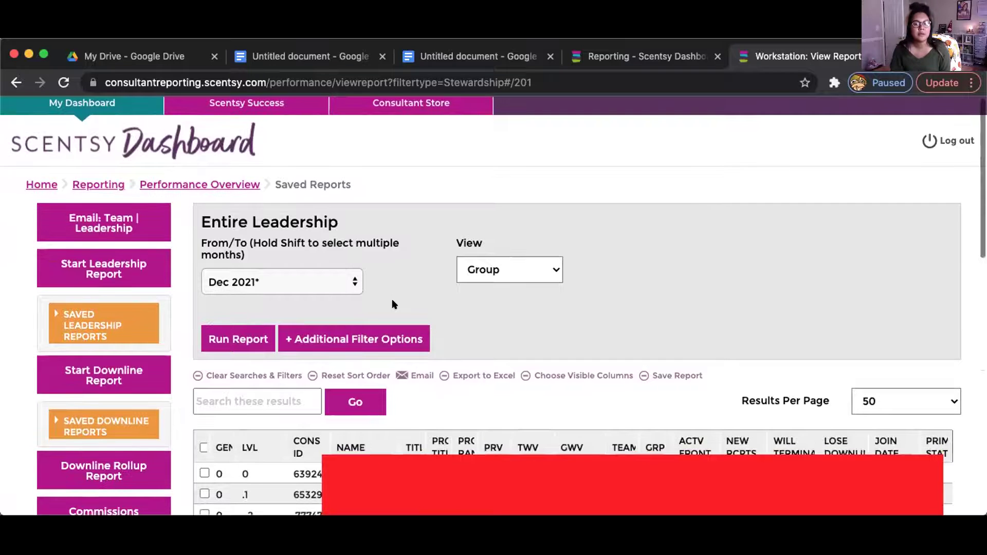
scroll(398, 304, down, 1)
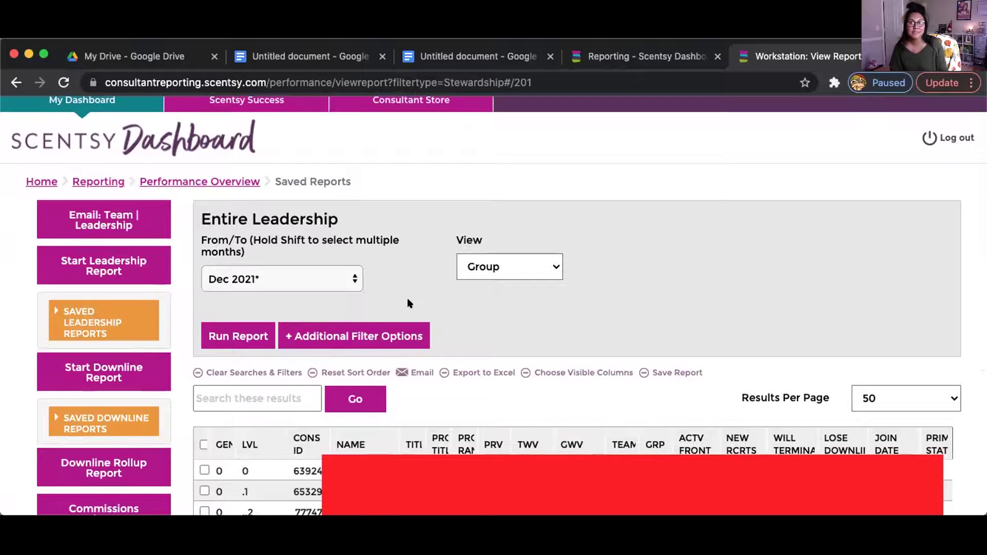
click(893, 398)
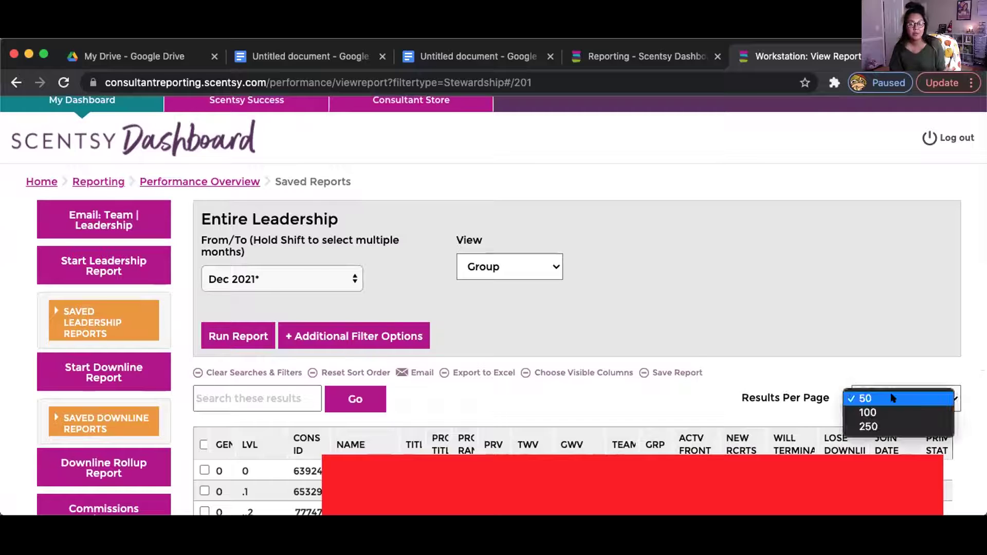
click(749, 405)
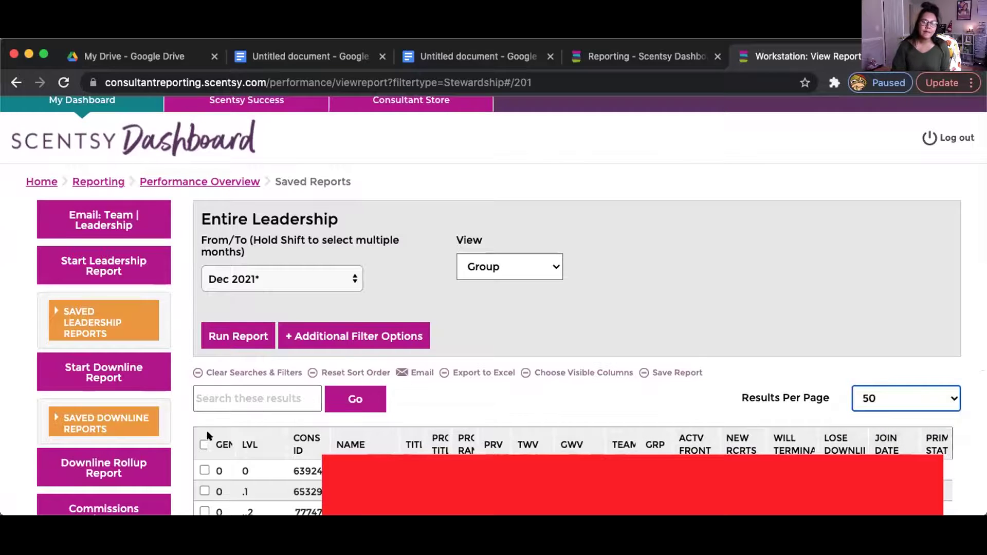
scroll(204, 443, up, 1)
click(203, 446)
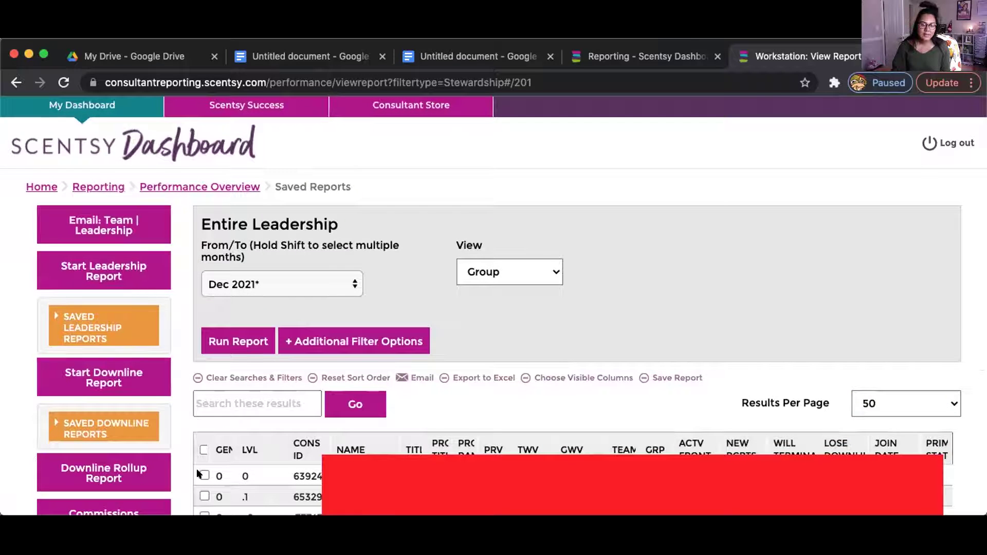
Tick the header checkbox to select every consultant in the results.
scroll(194, 452, down, 1)
click(203, 449)
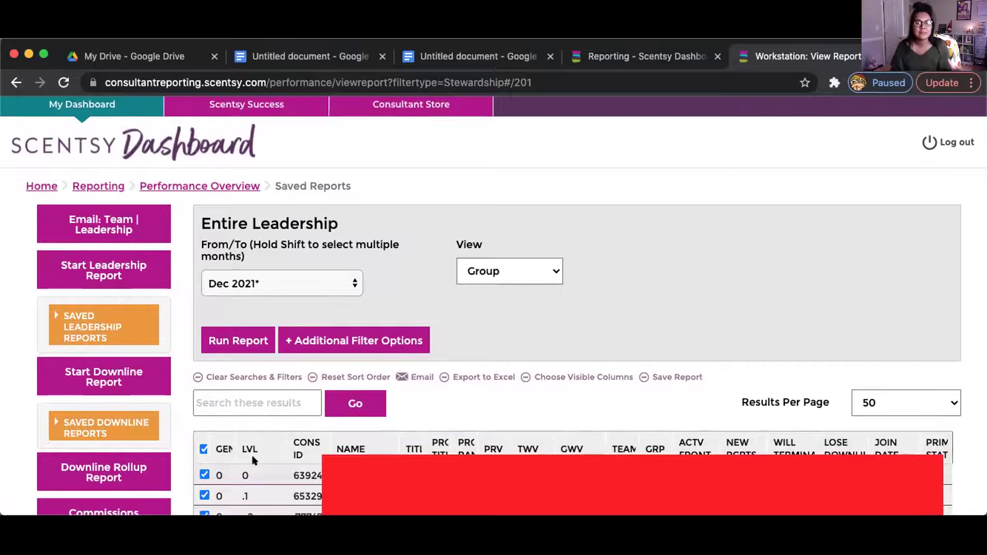
scroll(440, 429, down, 1)
scroll(396, 380, up, 1)
Email the selected consultants, paste the Google Docs recognition message into the body, and centre it.
click(401, 379)
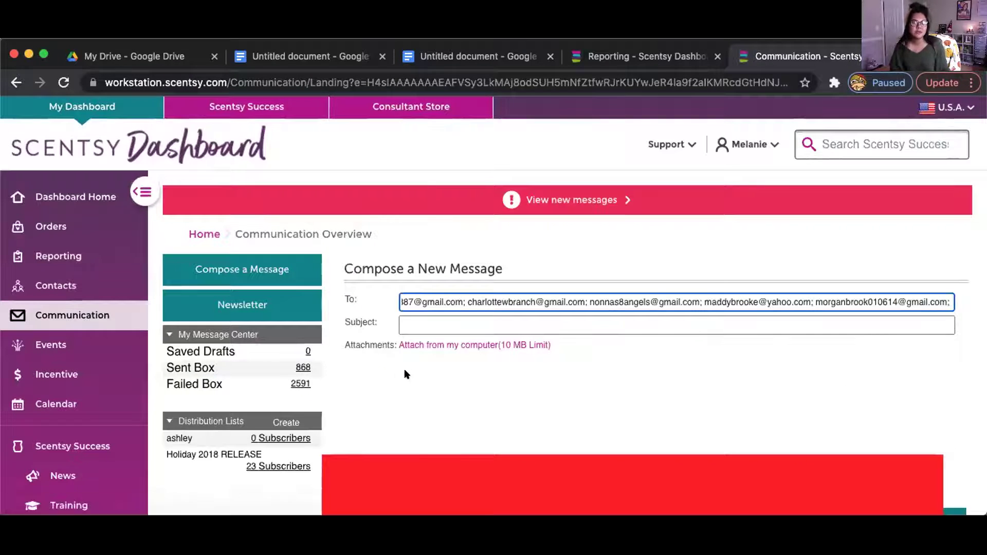
scroll(405, 369, down, 2)
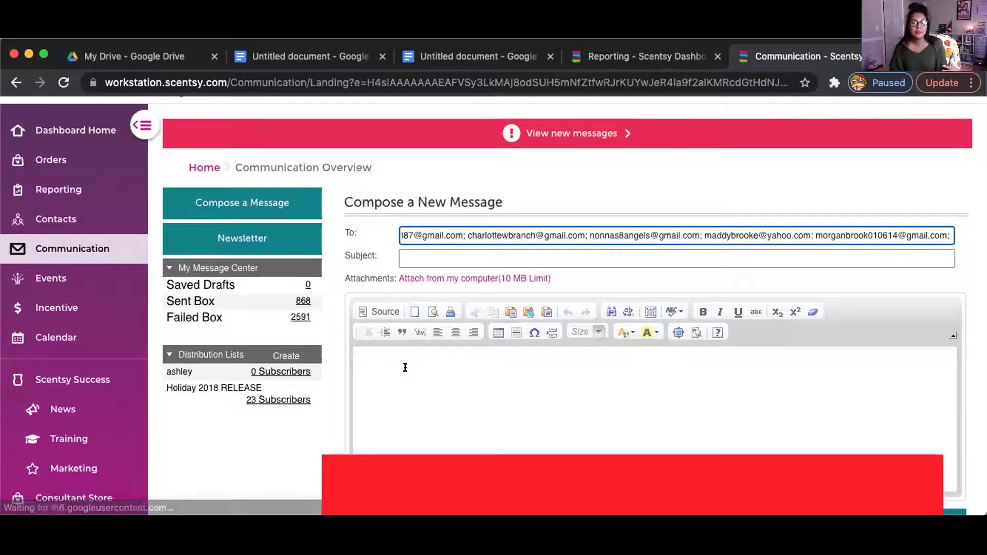
click(680, 411)
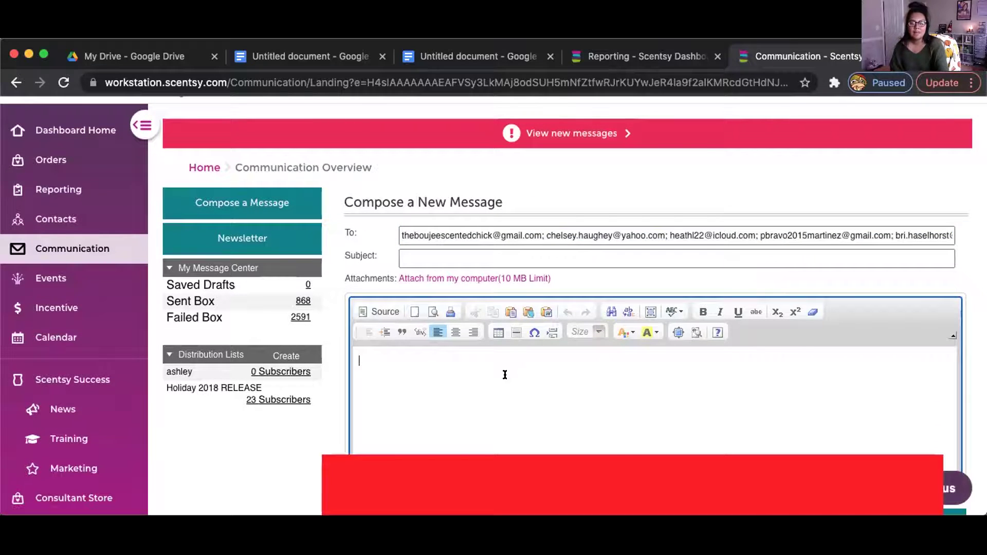
key(ctrl+v)
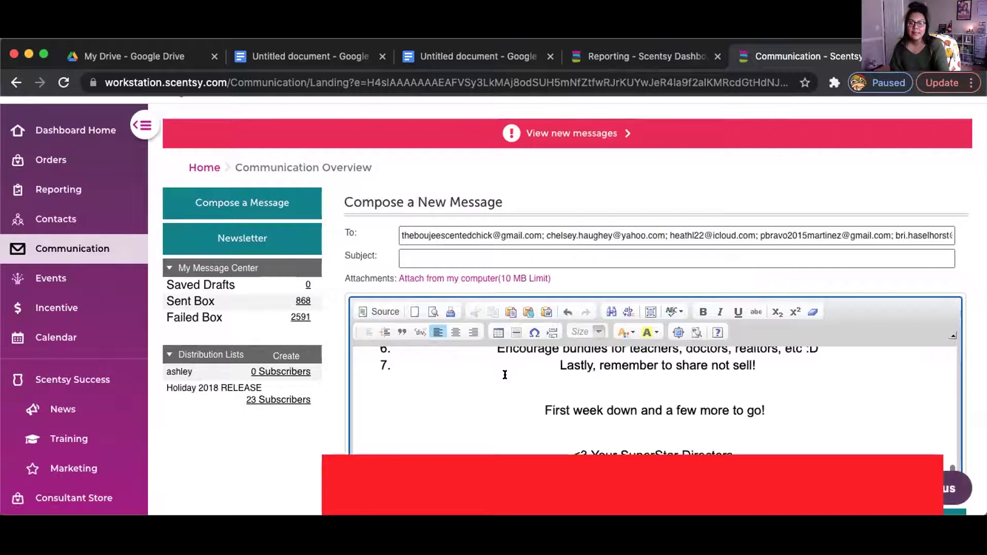
click(456, 332)
scroll(763, 381, up, 2)
scroll(763, 380, down, 4)
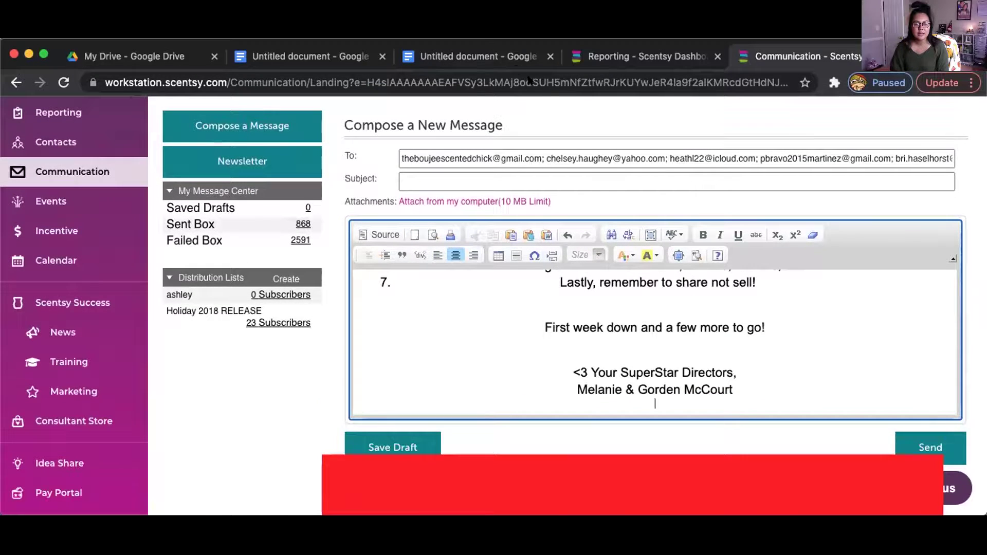
scroll(748, 362, up, 2)
scroll(749, 362, up, 1)
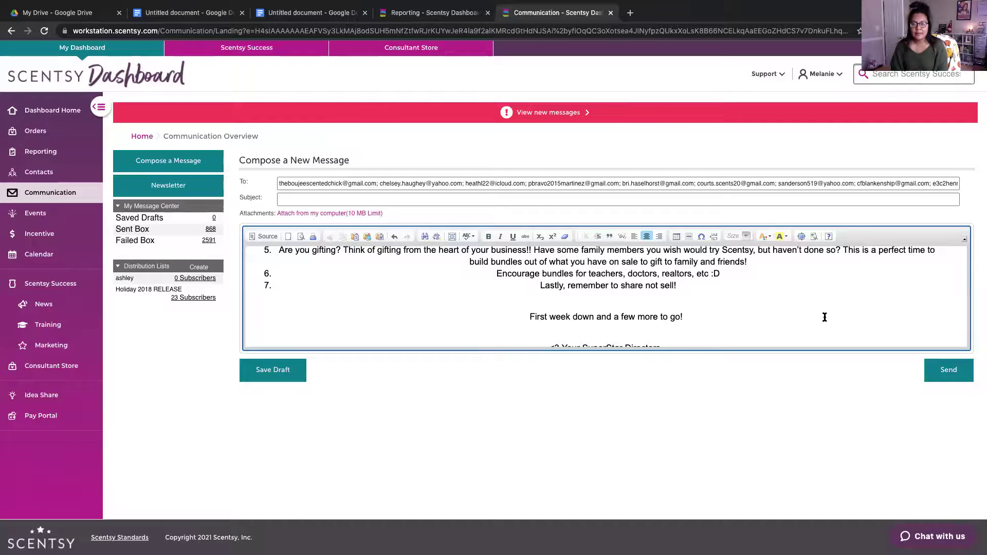
scroll(772, 362, up, 5)
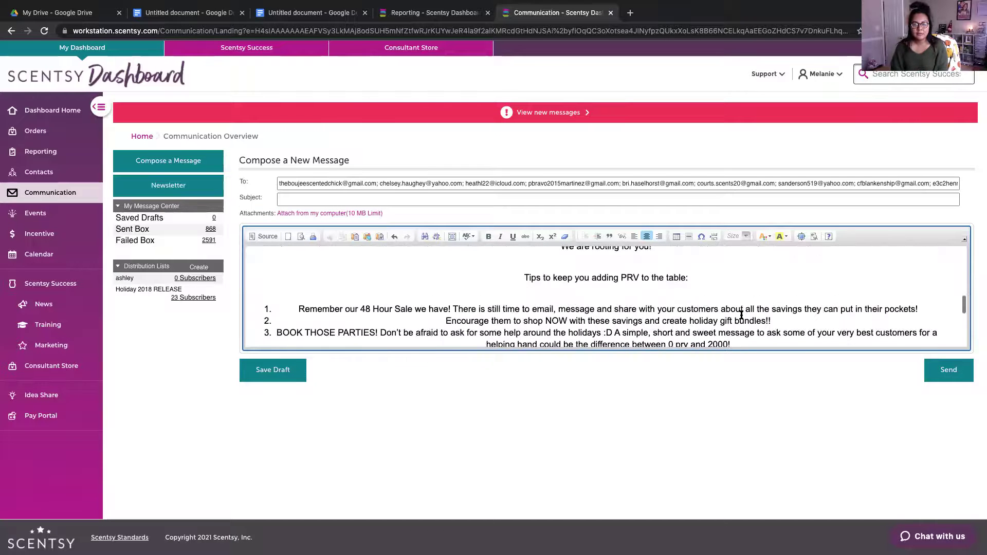
scroll(742, 315, up, 5)
scroll(741, 314, down, 2)
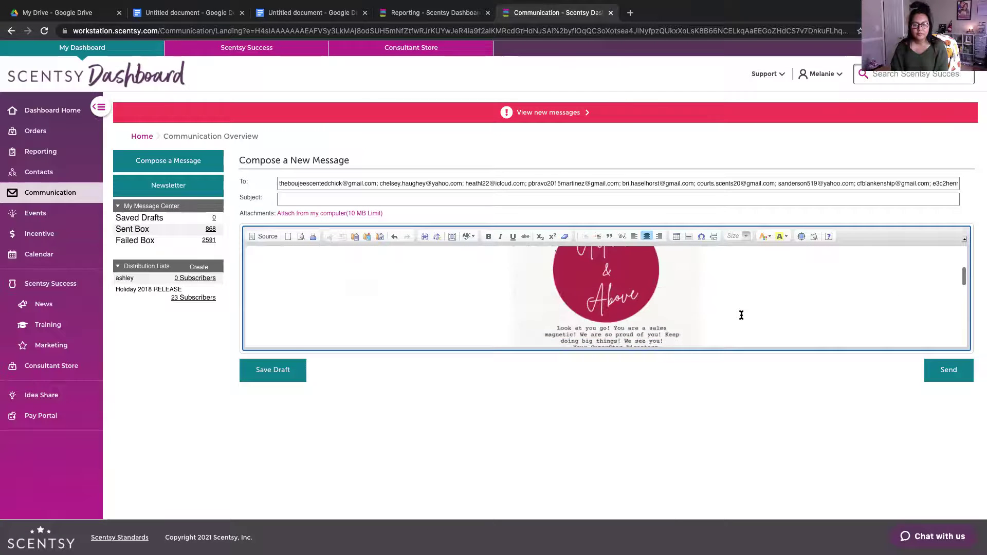
scroll(741, 315, down, 8)
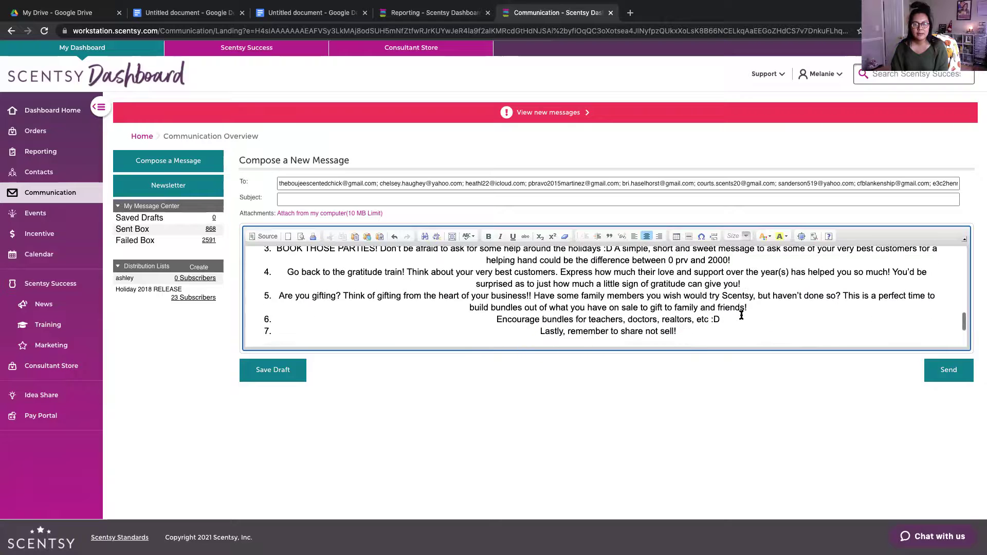
scroll(742, 315, down, 3)
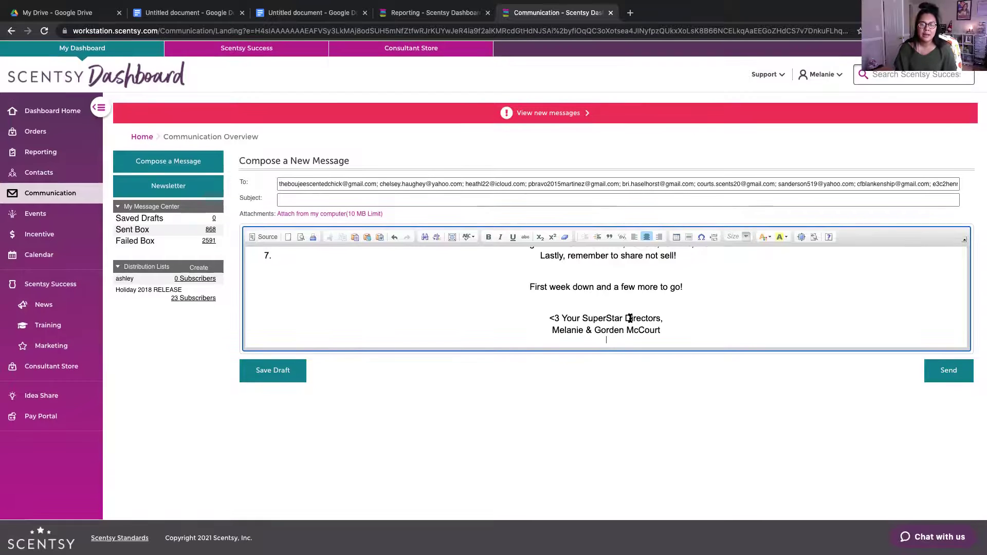
scroll(630, 319, up, 5)
scroll(630, 318, up, 5)
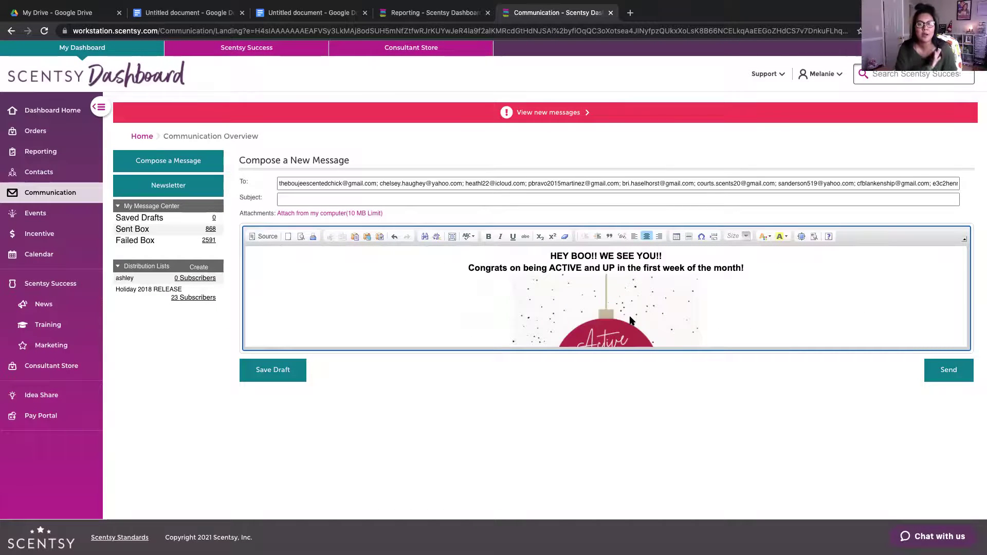
Enter the subject '200 and Up PRV, I see you'.
click(526, 200)
text(200 and )
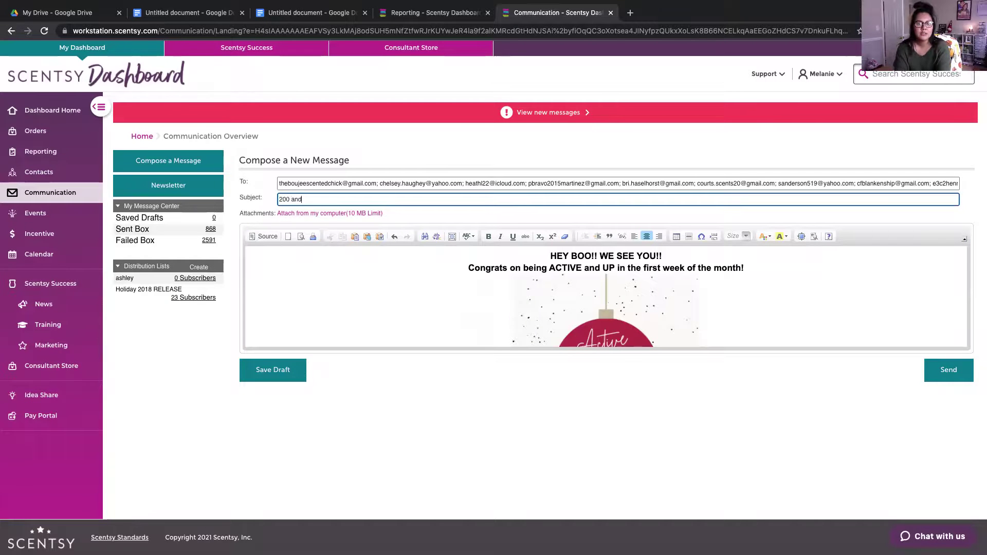
text(Up PRV)
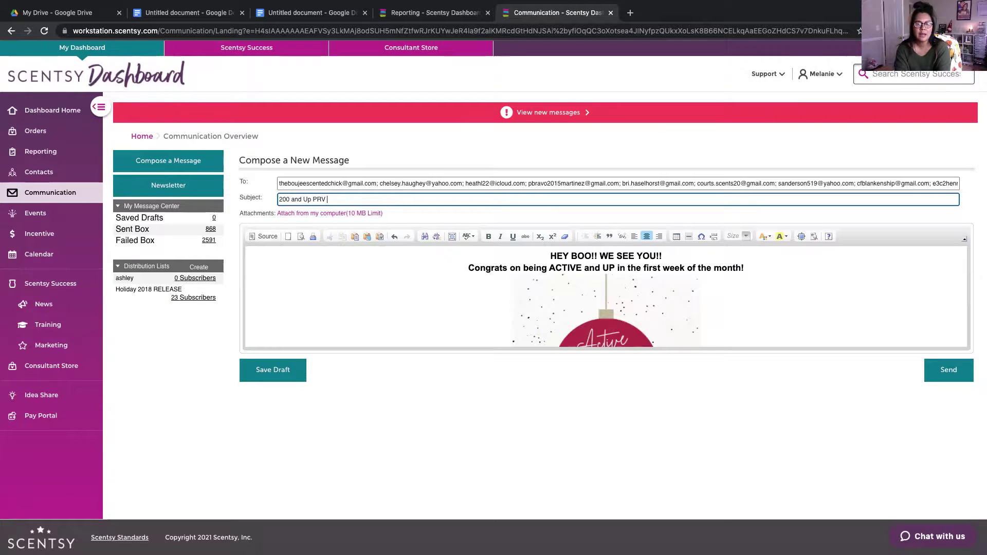
text(, I see you!)
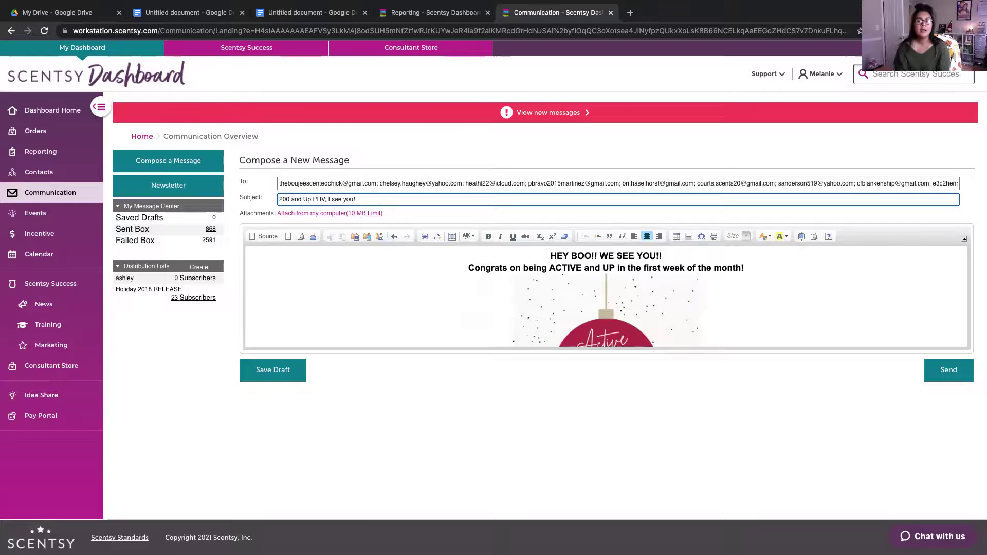